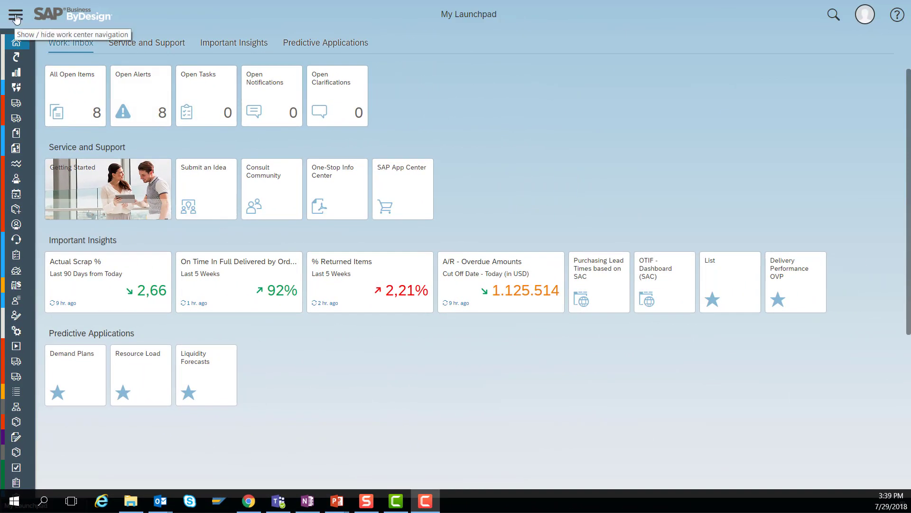
Open the Home Overview page from the Home flyout in the navigation menu.
click(16, 18)
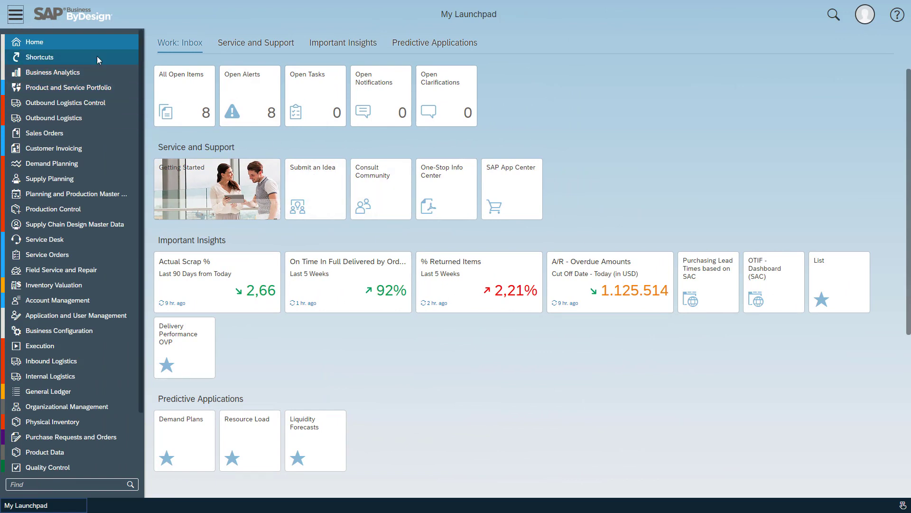
mouse_move(105, 44)
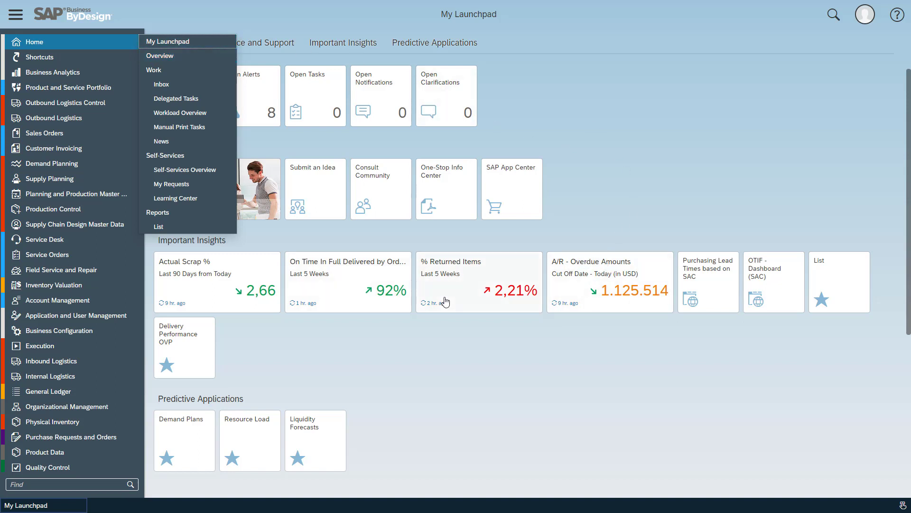
click(180, 56)
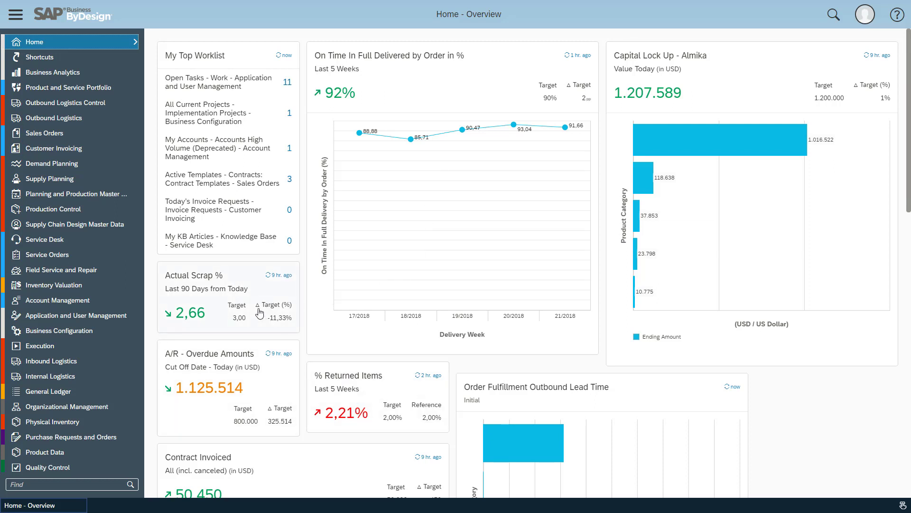
click(413, 81)
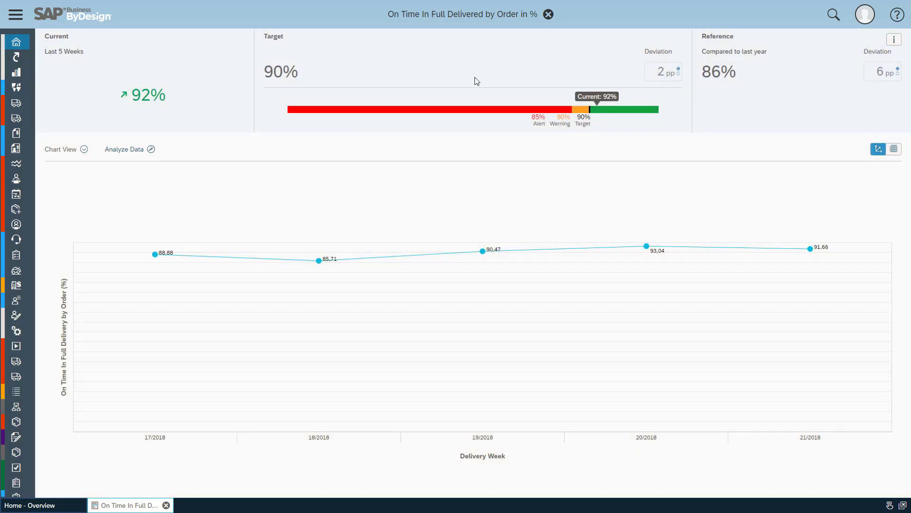
click(548, 14)
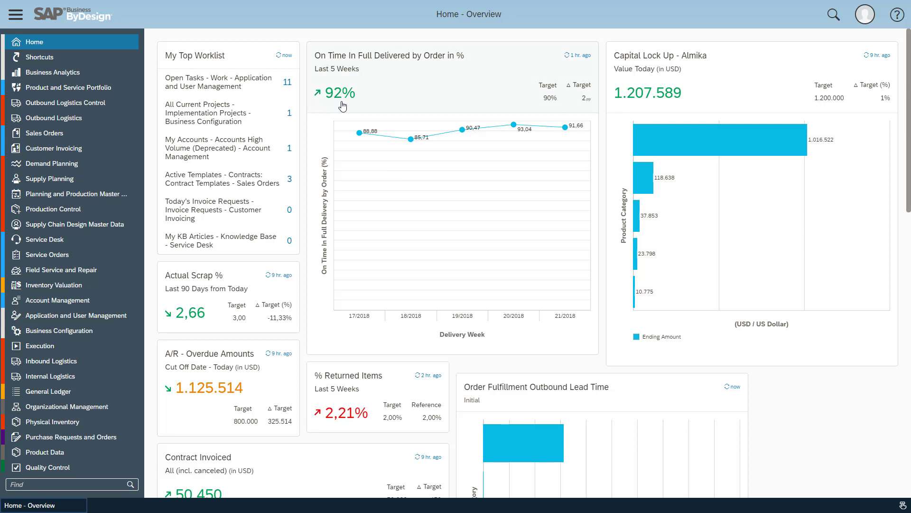
scroll(444, 237, down, 4)
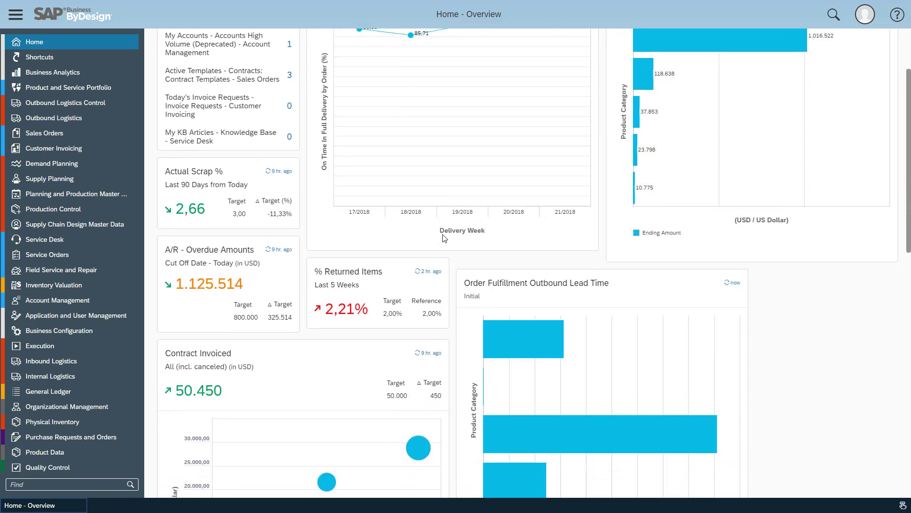
scroll(444, 239, down, 2)
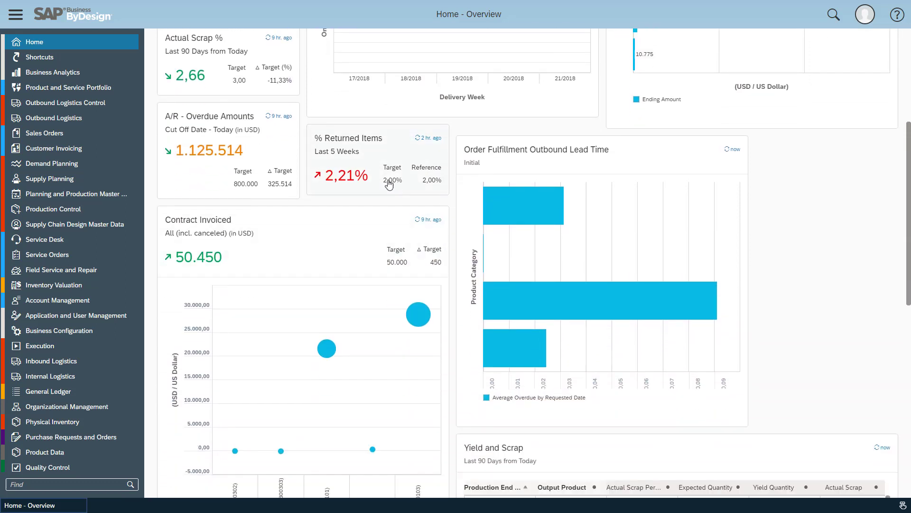
scroll(397, 178, down, 2)
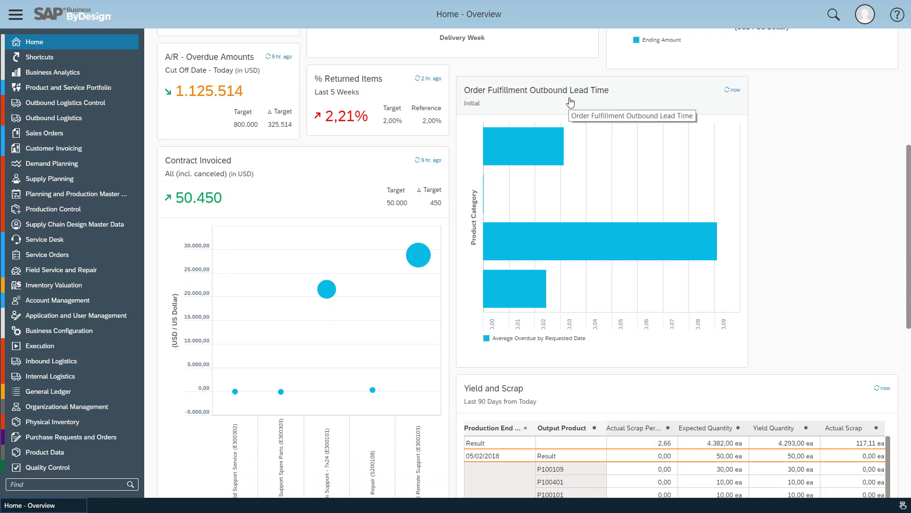
scroll(570, 103, down, 5)
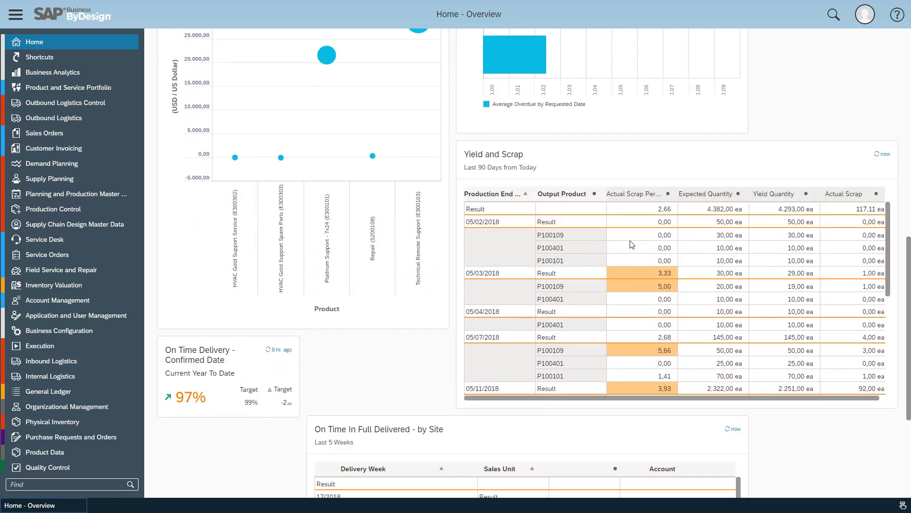
click(609, 170)
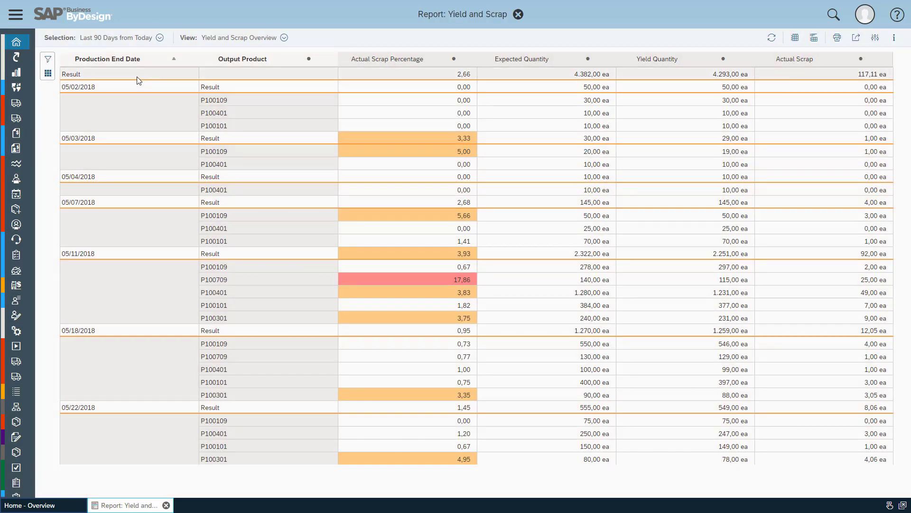
click(49, 74)
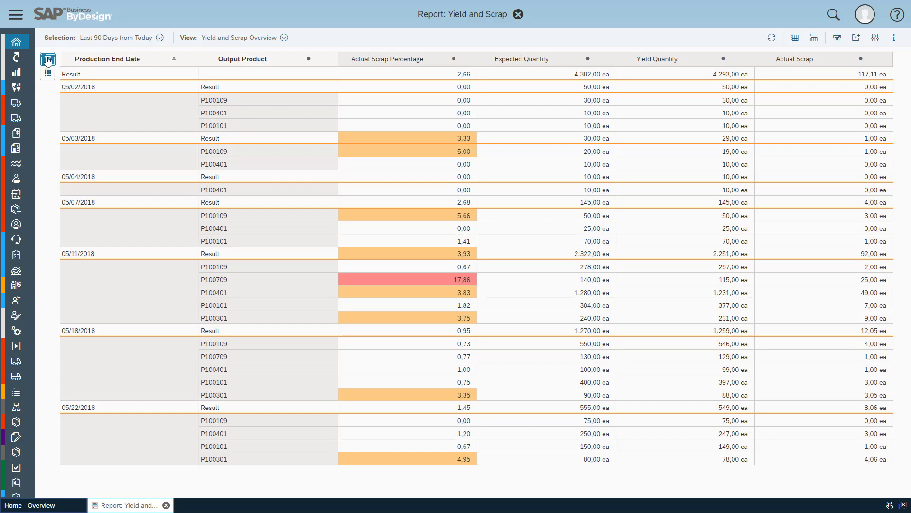
click(110, 69)
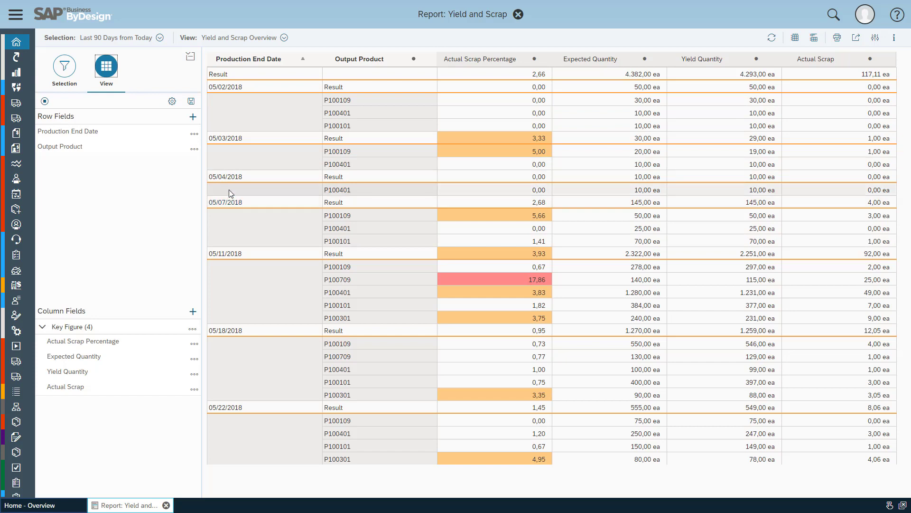
click(535, 146)
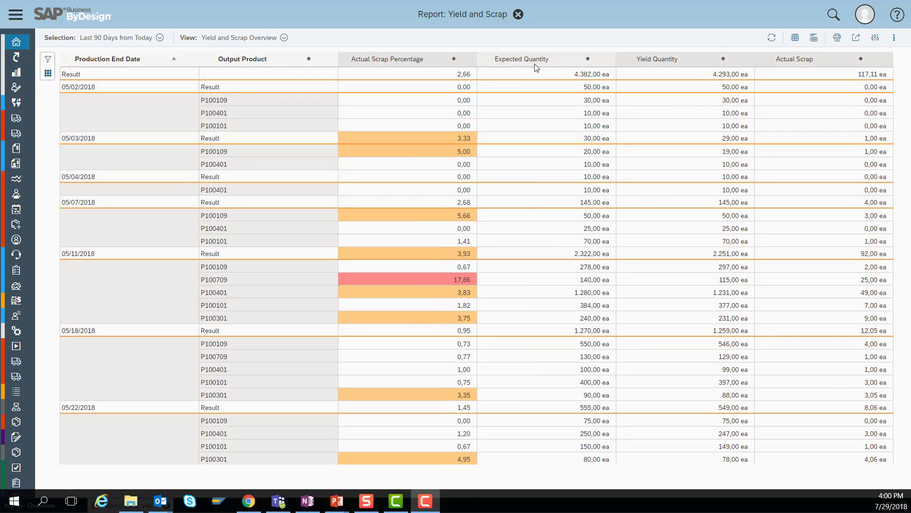
click(518, 15)
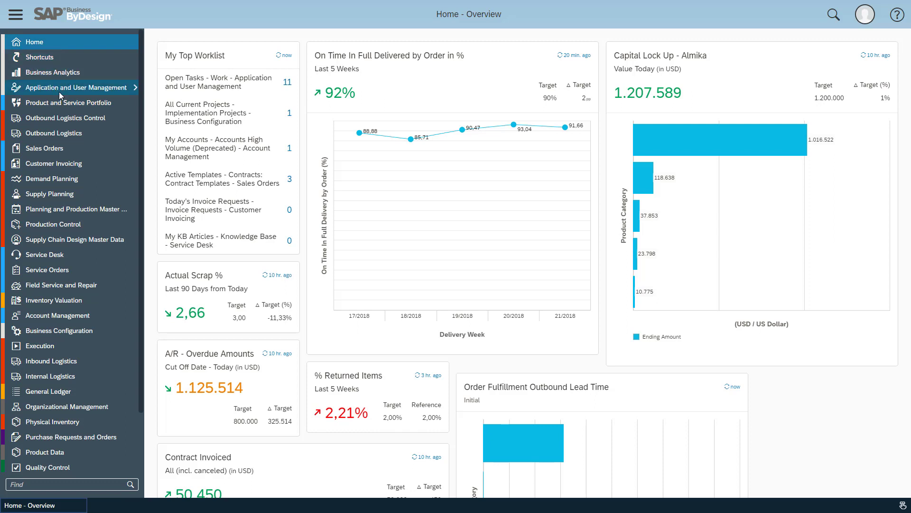
Open the Outbound Logistics Control overview showing 31 overdue shipments and 16 overdue releases.
mouse_move(80, 119)
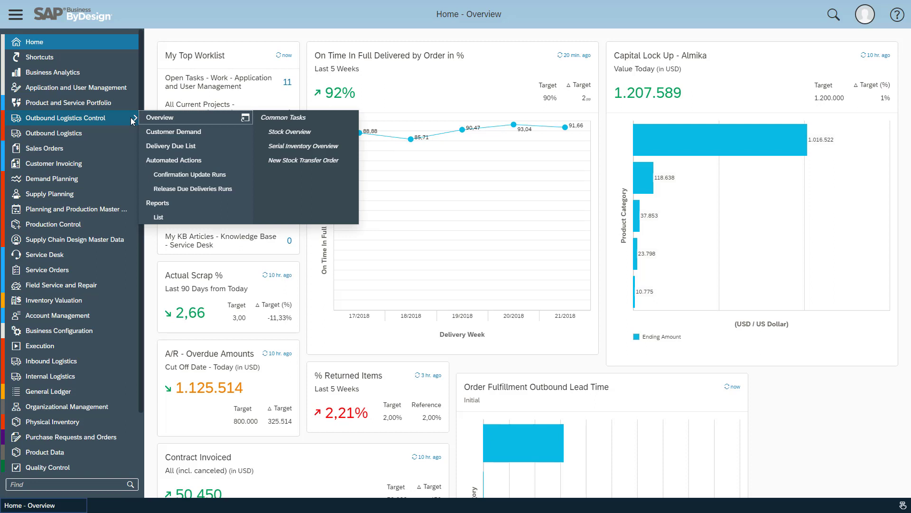
click(157, 117)
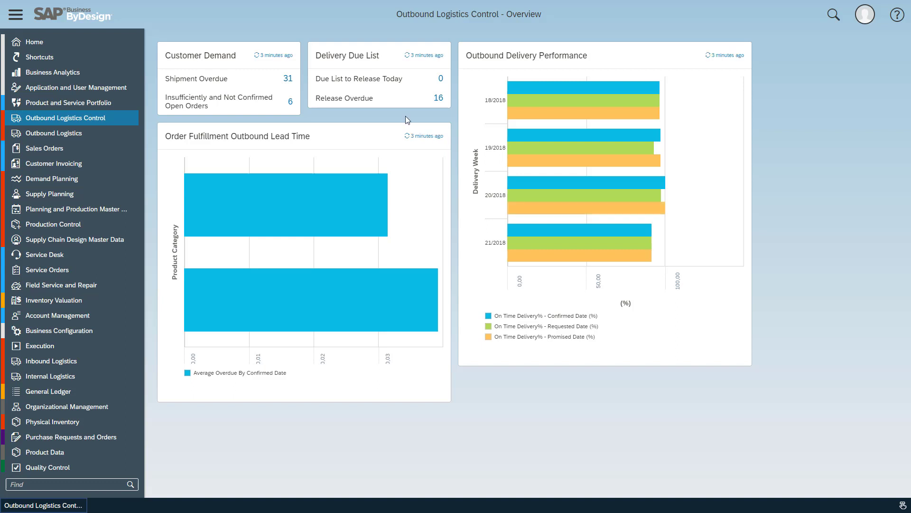
mouse_move(95, 77)
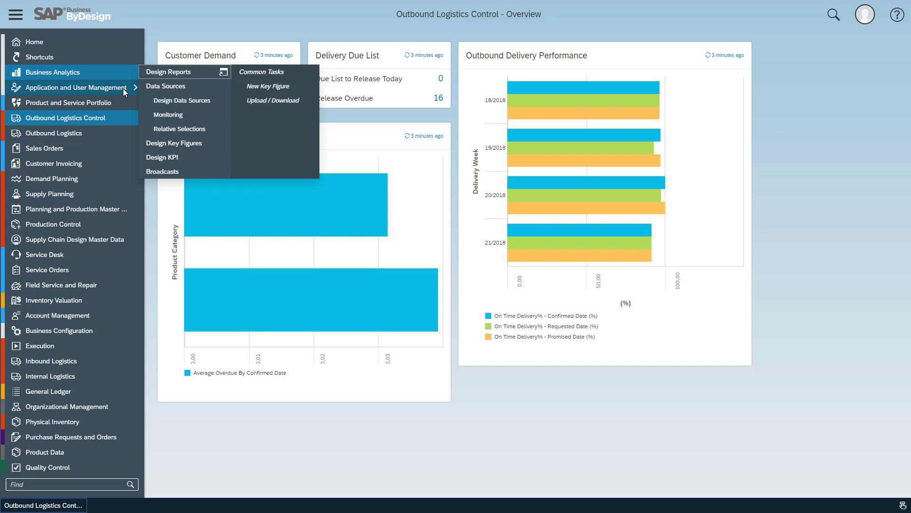
mouse_move(121, 89)
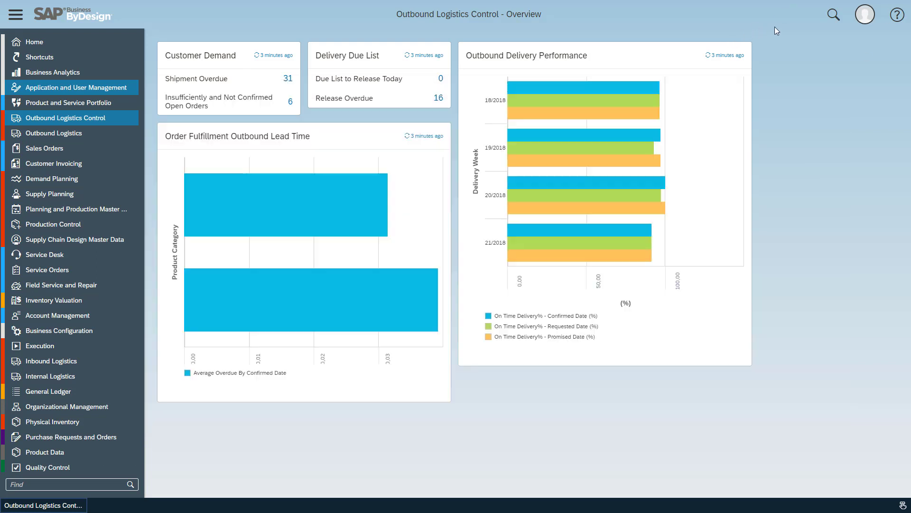
Switch the overview page into adaptation mode from the user options menu.
click(867, 17)
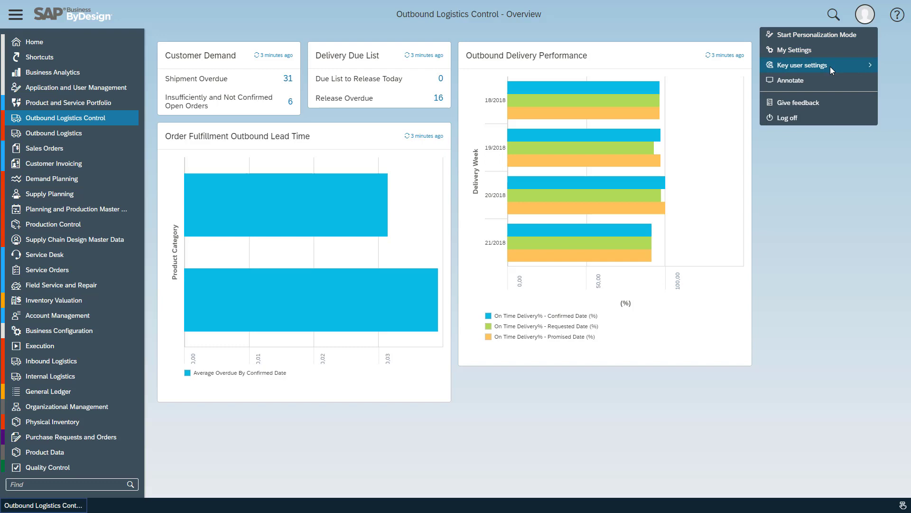
mouse_move(830, 66)
click(743, 66)
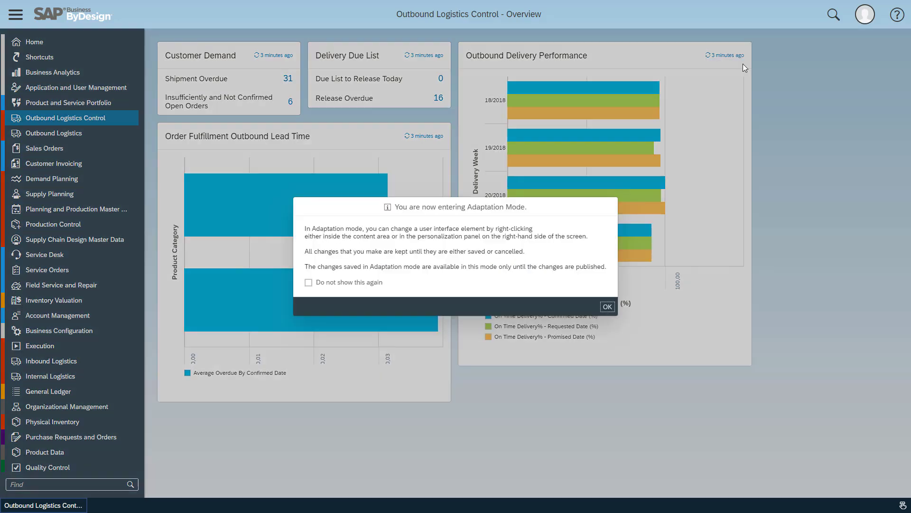
click(608, 307)
Remove the Outbound Delivery Performance and Order Fulfillment Outbound Lead Time cards.
mouse_move(425, 501)
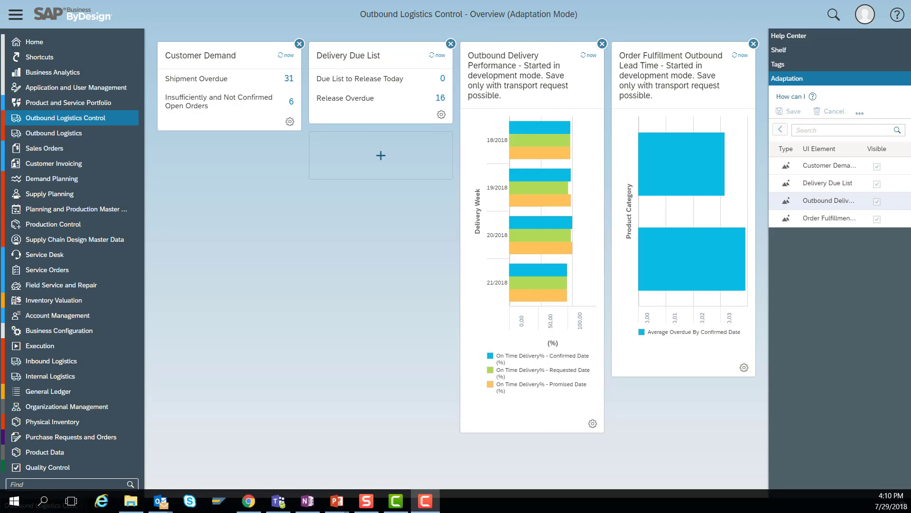
click(602, 48)
click(604, 49)
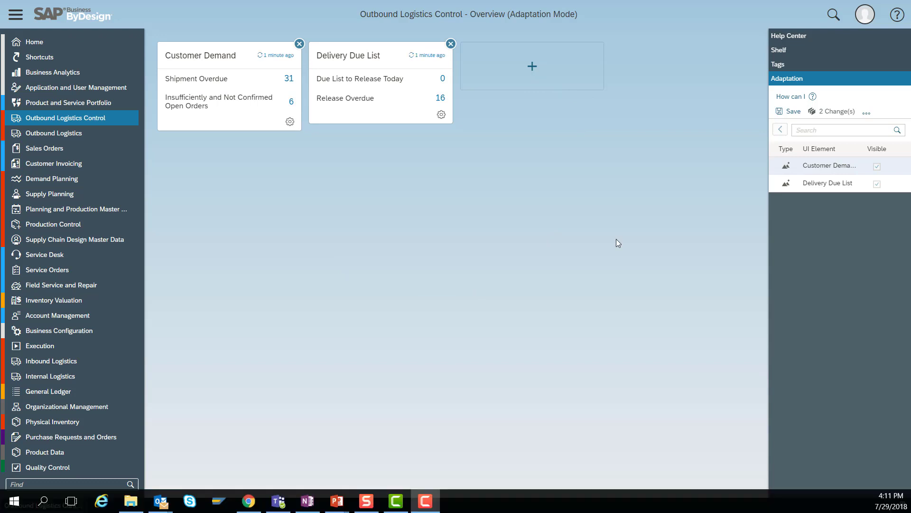
Add the % Returned Items KPI card from the gallery, filtering by 'ret'.
click(531, 71)
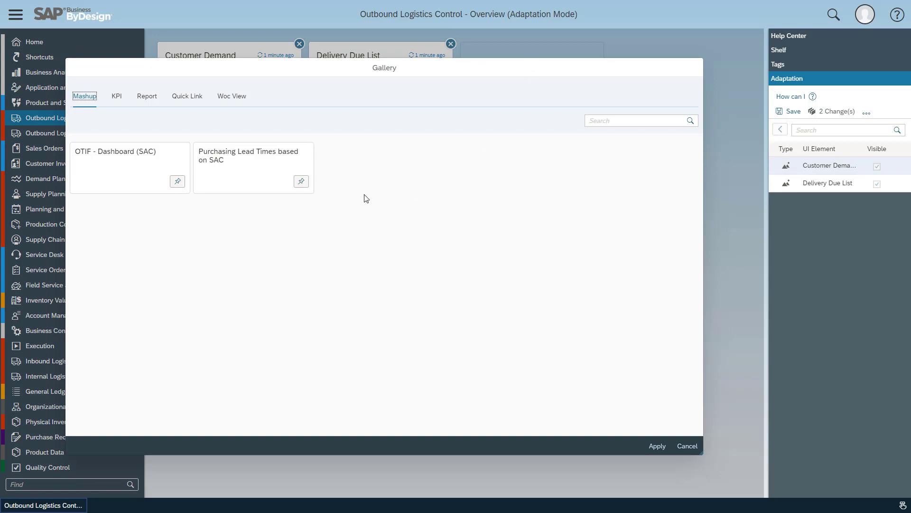
click(117, 98)
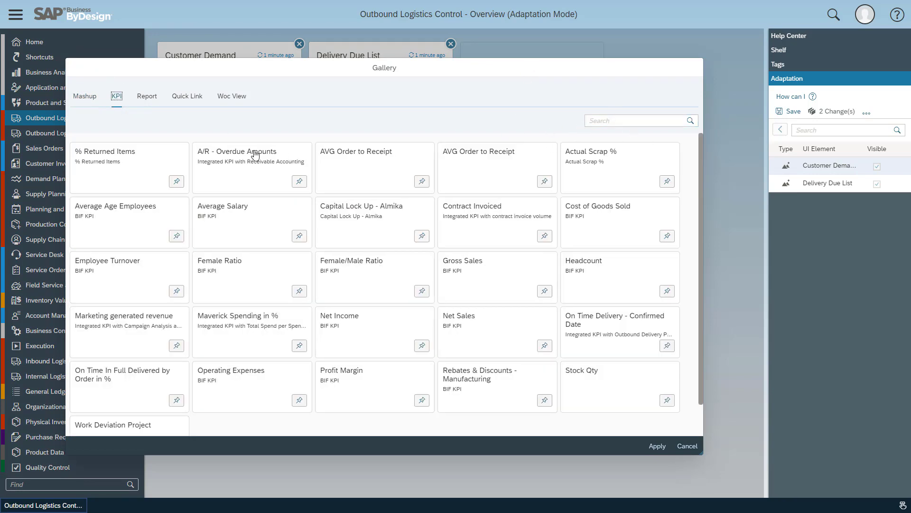
click(599, 119)
text(ret)
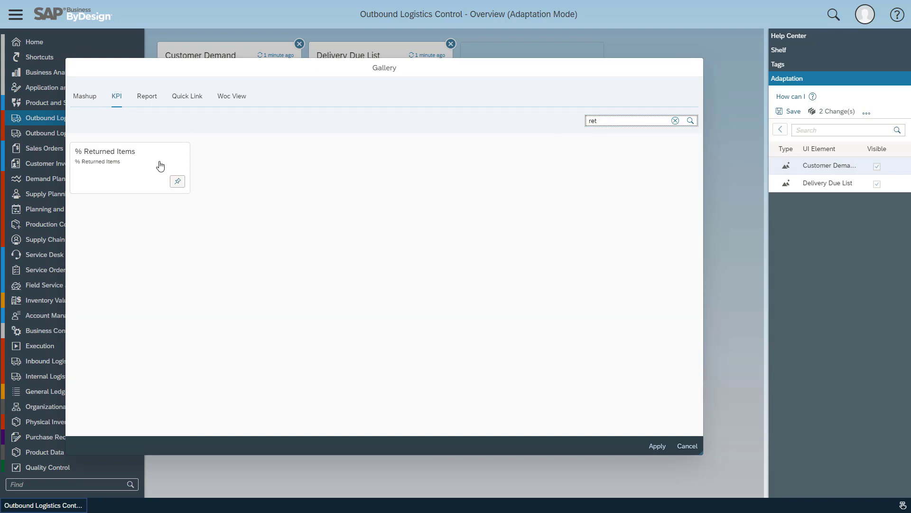
click(176, 185)
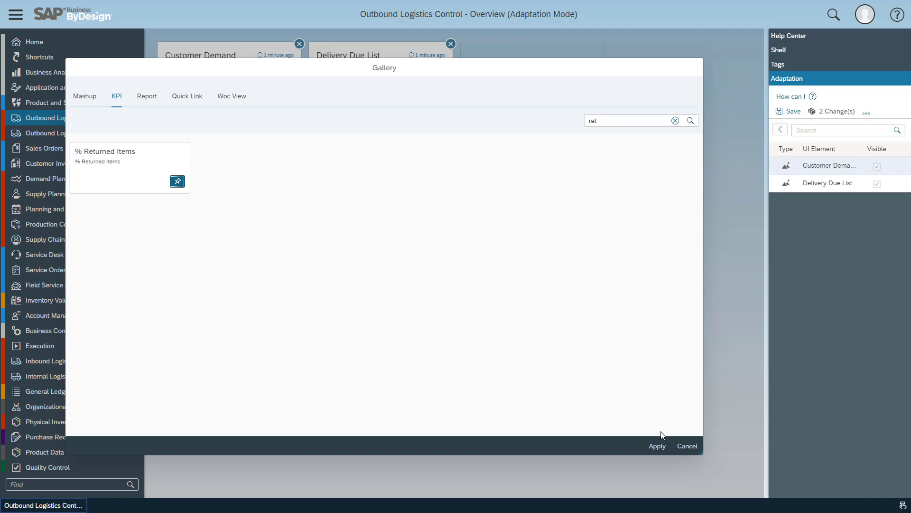
click(657, 447)
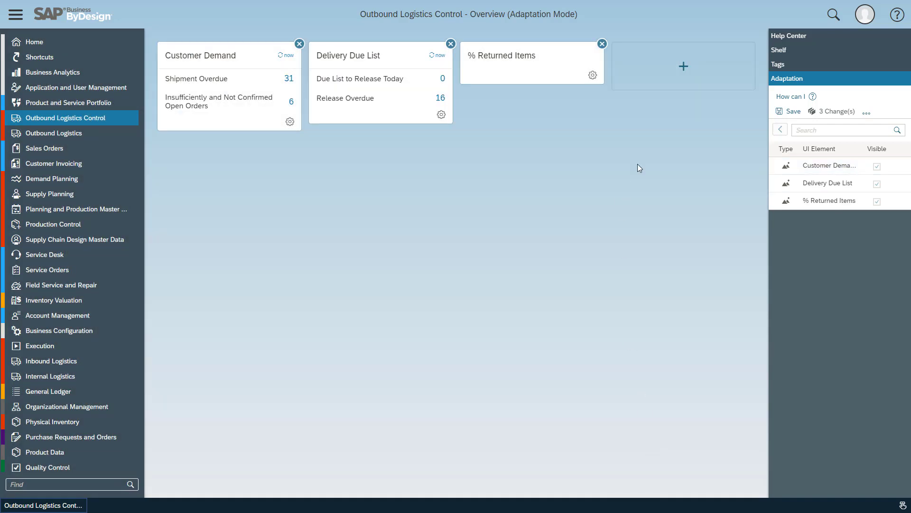
Add the On Time In Full Delivered by Order in % KPI card, filtering by 'On tim'.
click(684, 69)
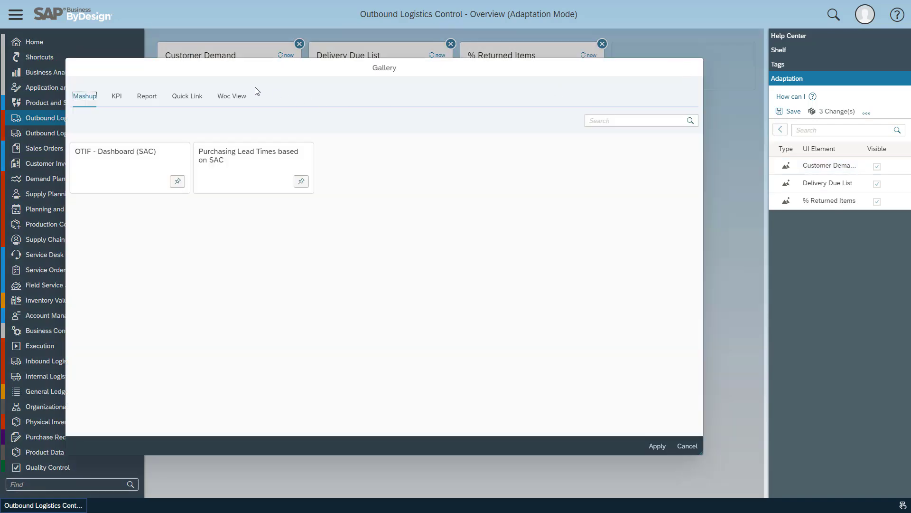
click(115, 98)
click(591, 121)
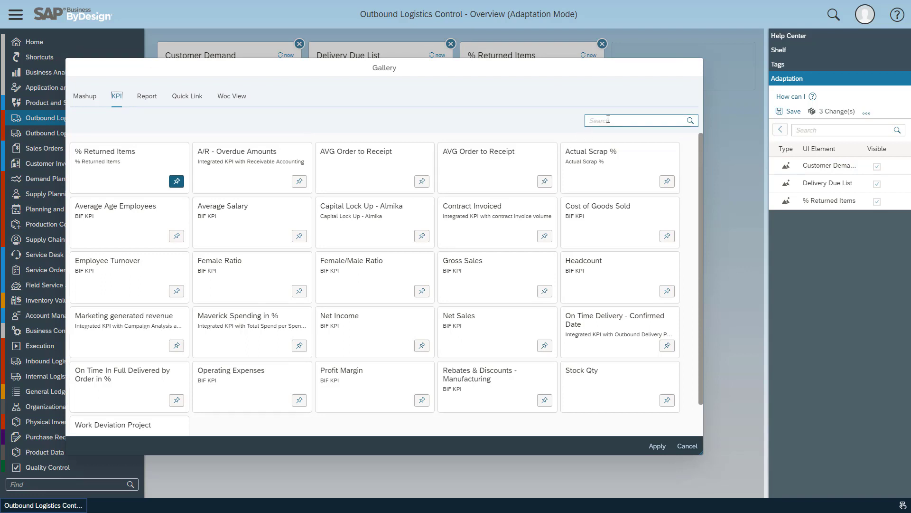
text(On tim)
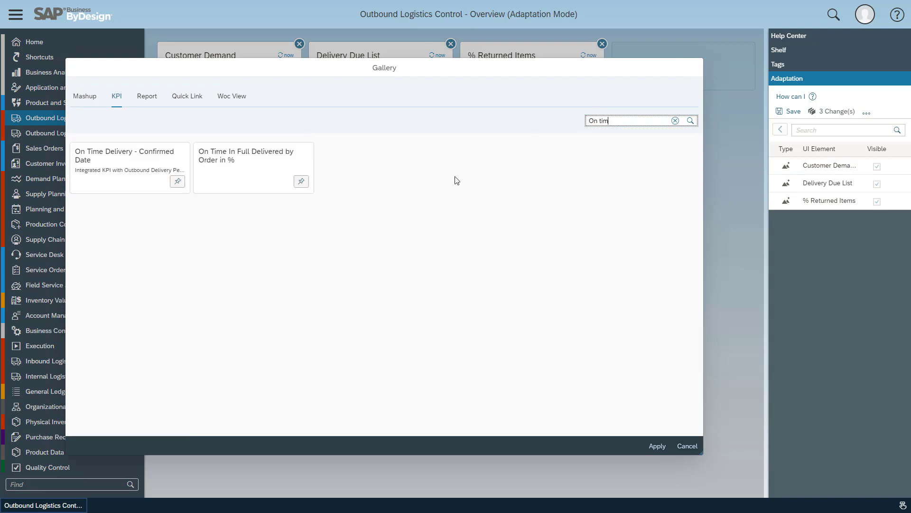
click(301, 181)
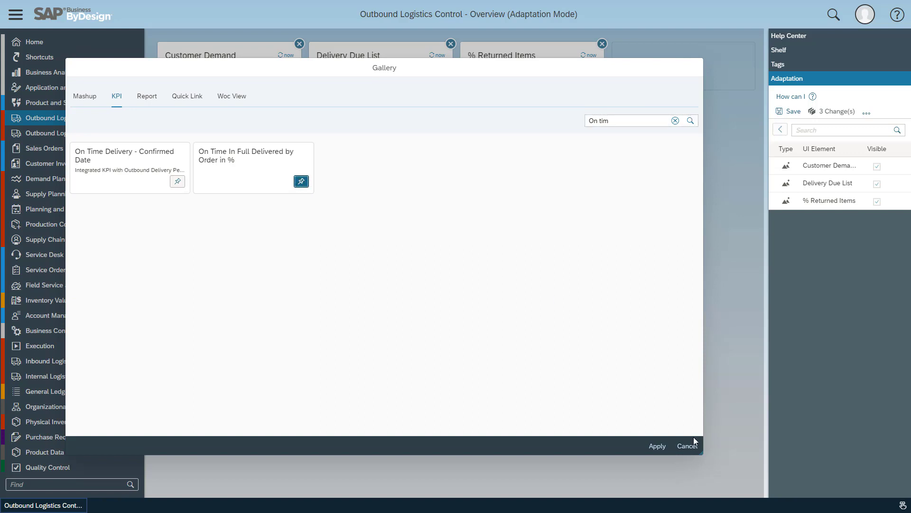
click(656, 446)
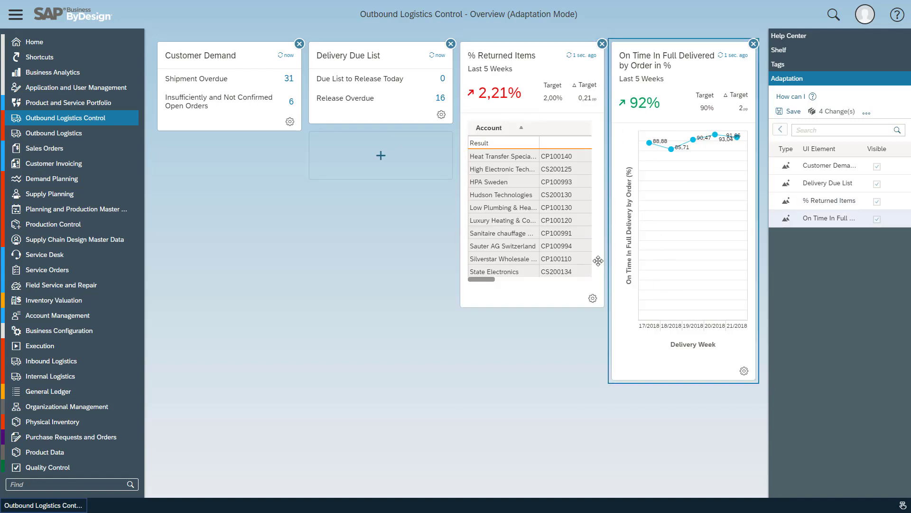
click(744, 371)
Set the On Time In Full card to Medium width with a One Hour refresh.
click(735, 107)
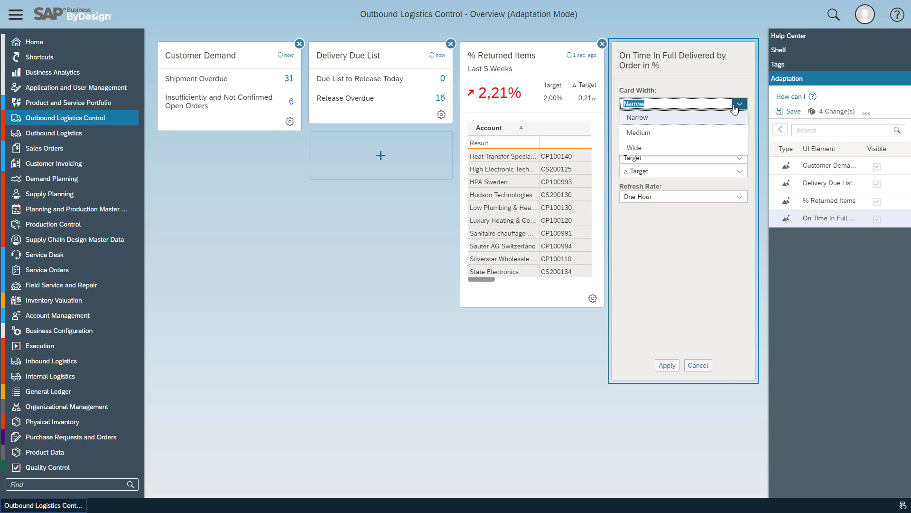
click(673, 133)
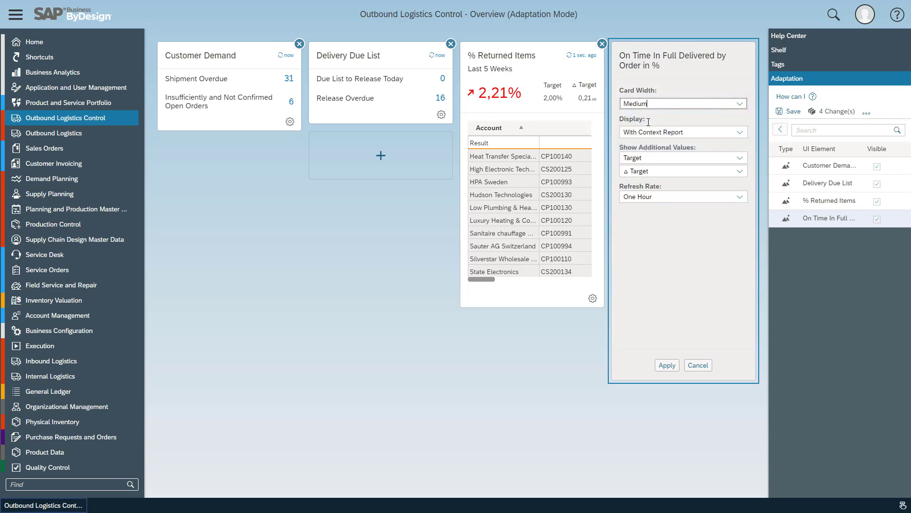
click(740, 196)
click(679, 241)
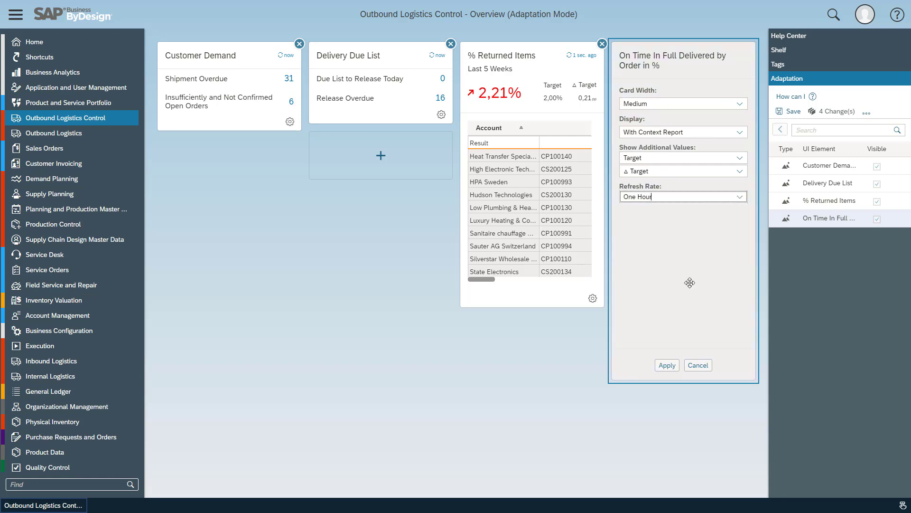
click(667, 365)
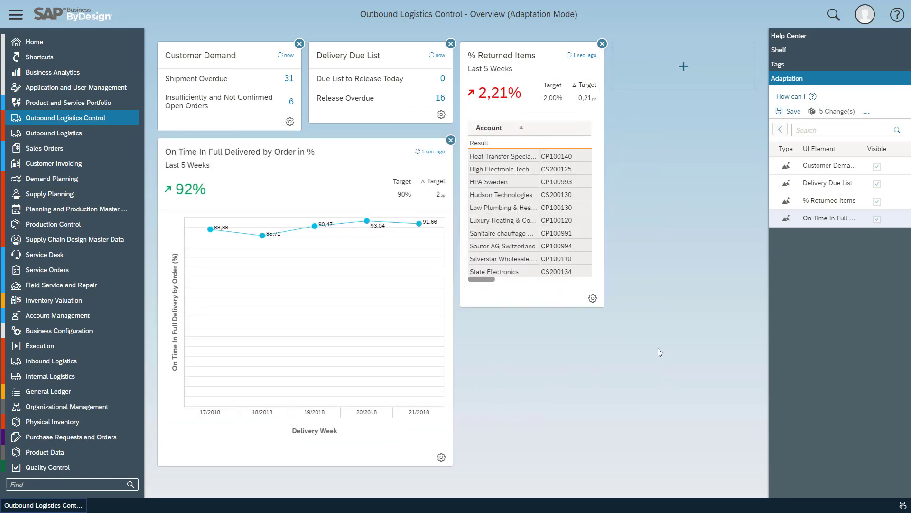
Collapse the % Returned Items card showing Reference and △ Reference (%), refreshing hourly.
click(592, 298)
click(588, 122)
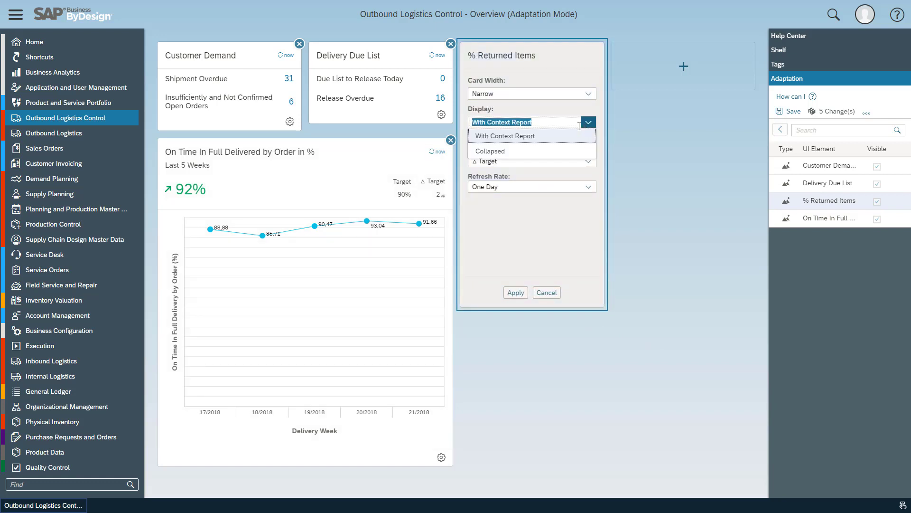
click(553, 148)
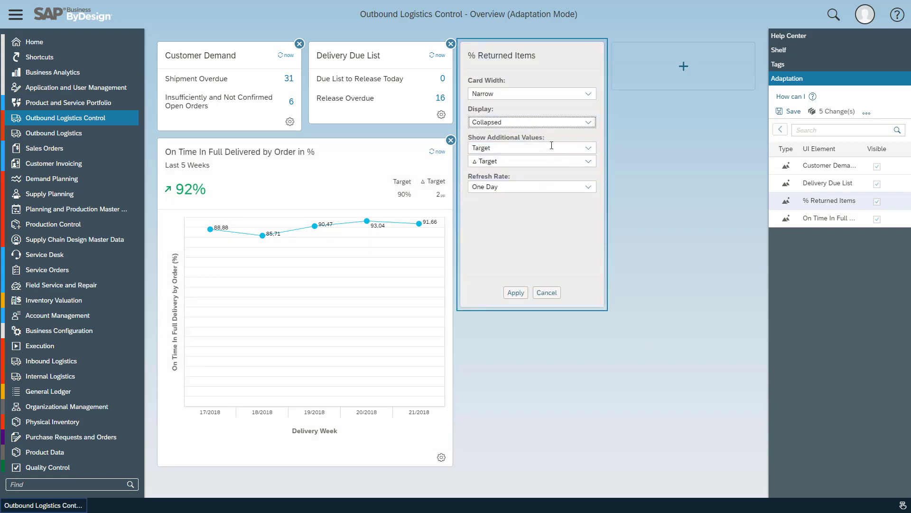
click(588, 148)
click(549, 212)
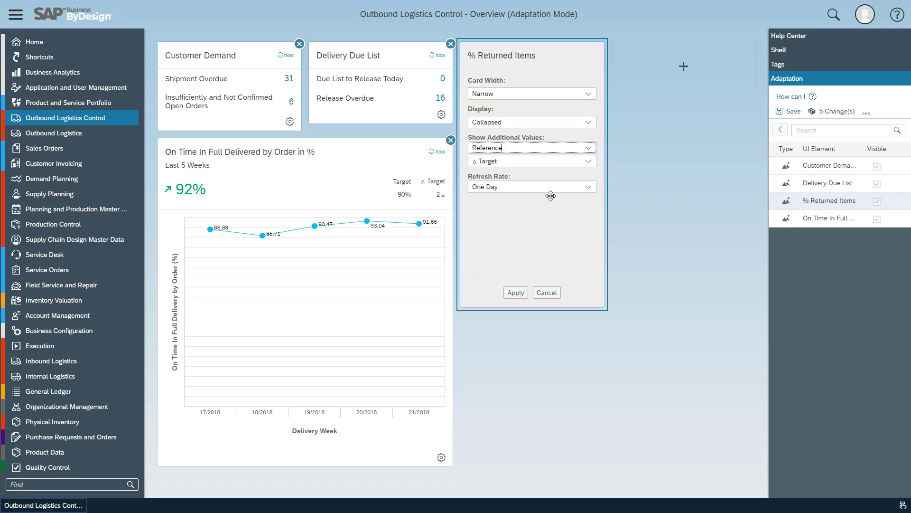
click(588, 161)
click(542, 250)
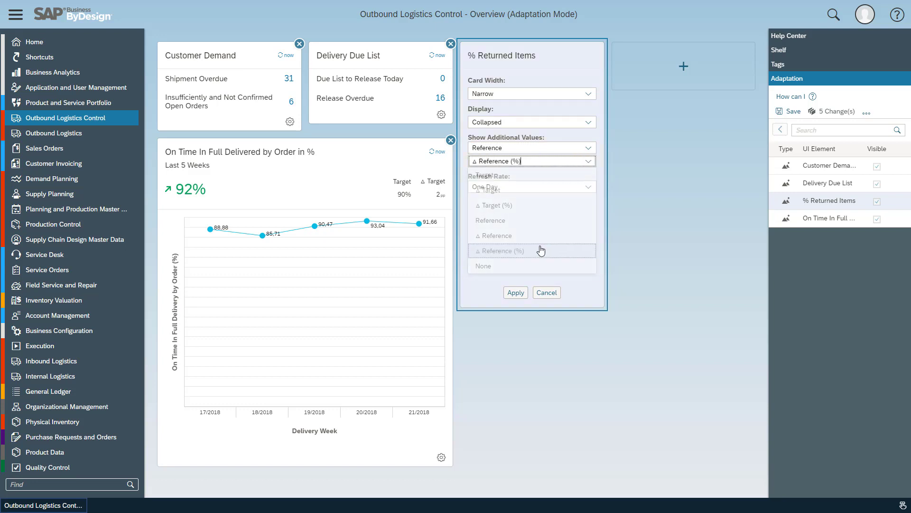
click(588, 188)
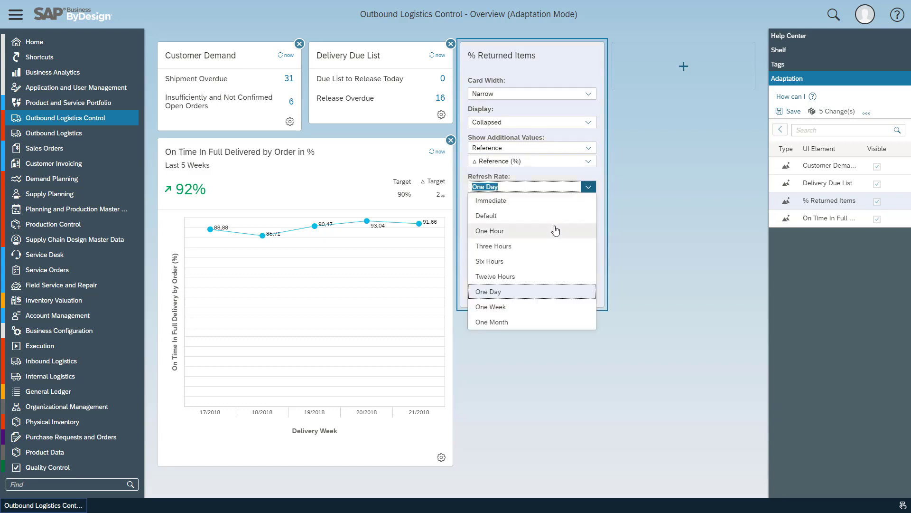
click(549, 233)
click(522, 294)
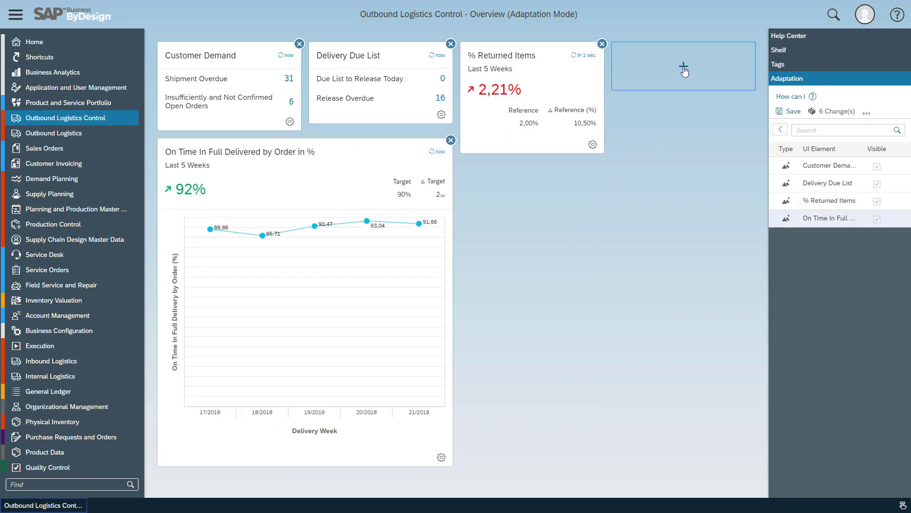
Add the Yield and Scrap report card from the gallery's Report tab, searching 'scr'.
click(684, 69)
click(146, 96)
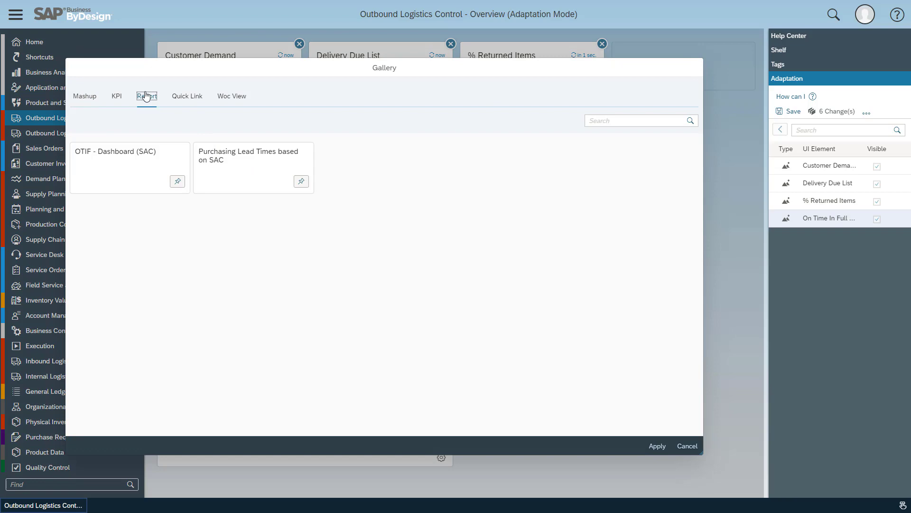
click(617, 121)
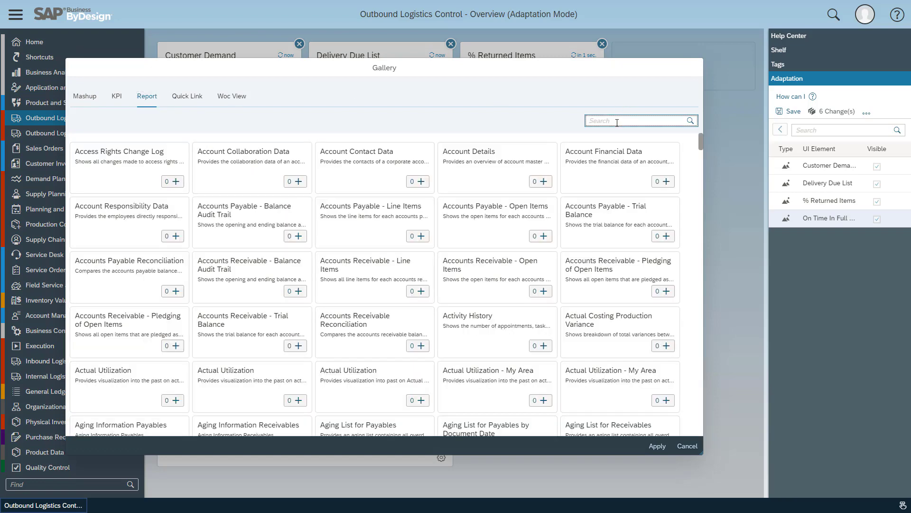
text(scrap)
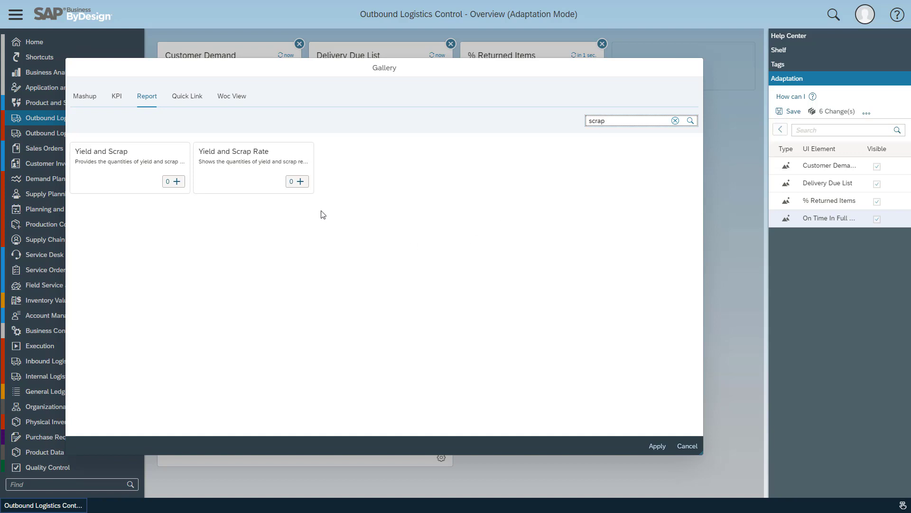
click(297, 182)
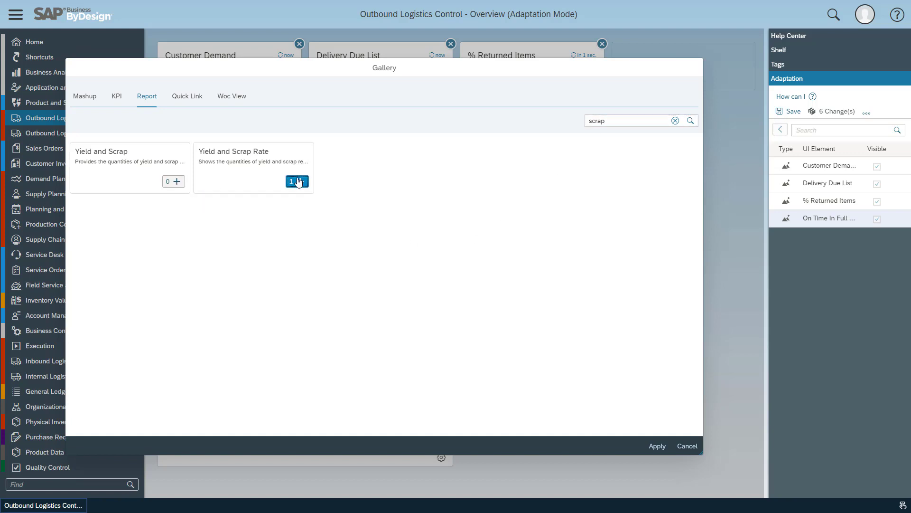
click(656, 446)
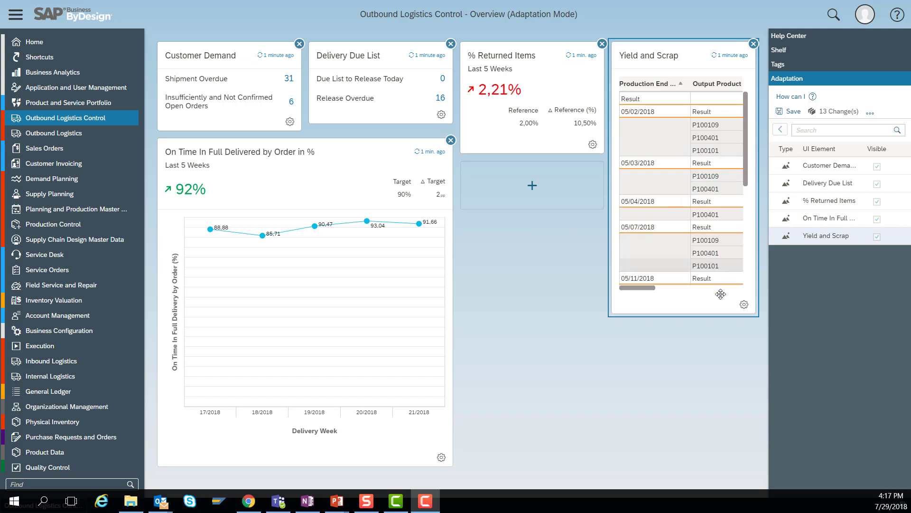
Give the Yield and Scrap card Medium width, the Yield and Scrap % view and a selection subtitle.
click(744, 305)
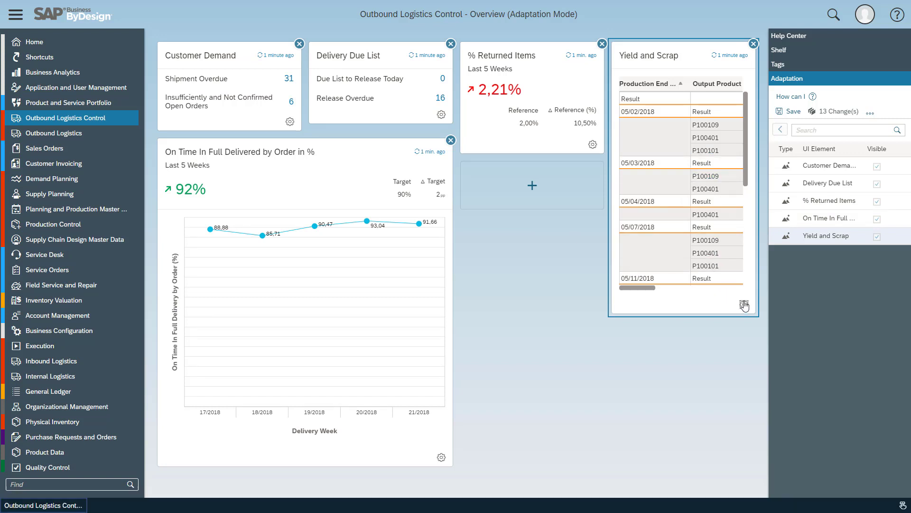
click(739, 93)
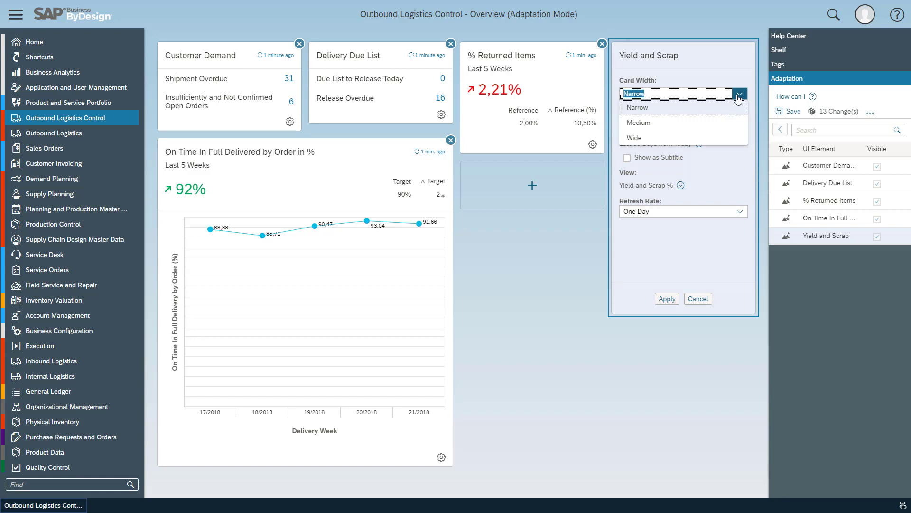
click(689, 124)
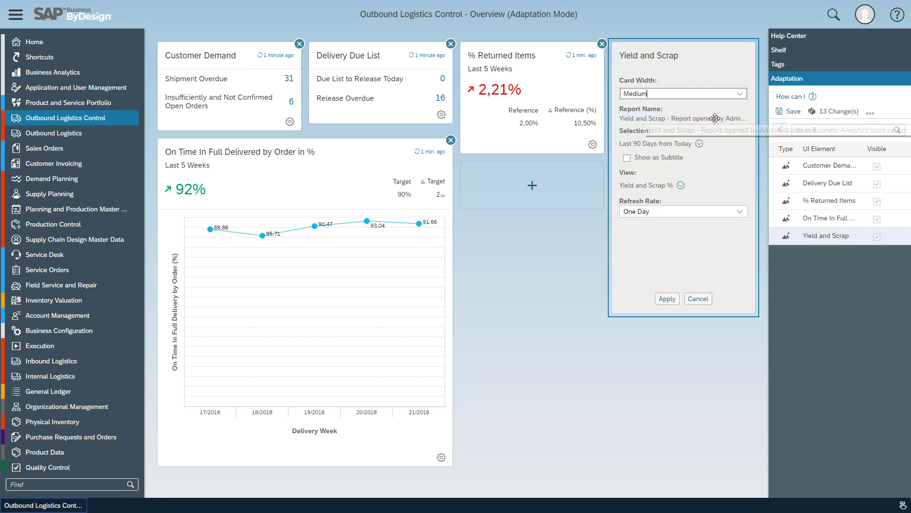
click(681, 185)
click(674, 268)
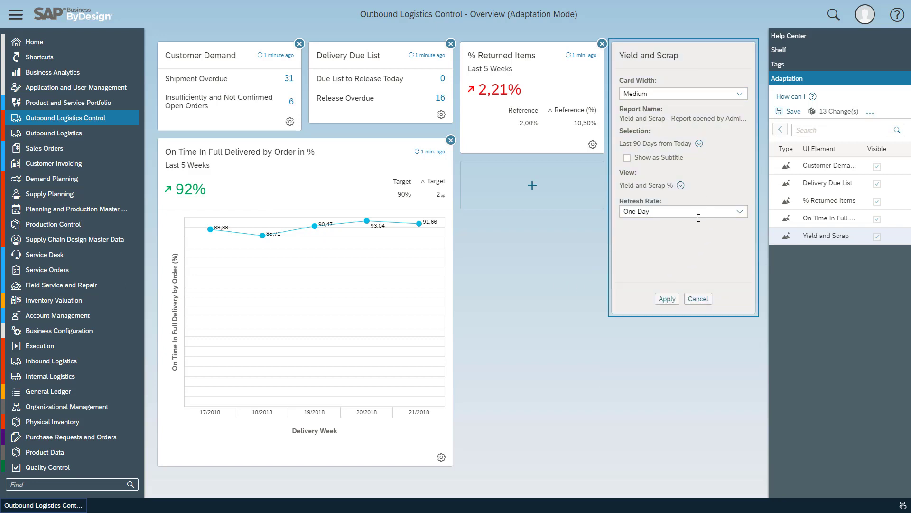
click(645, 158)
click(667, 298)
click(870, 113)
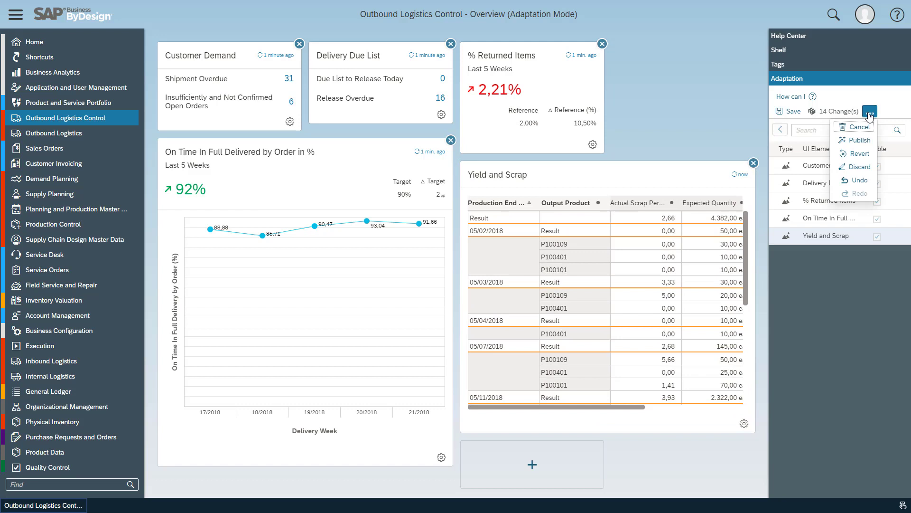
Publish the changes to all users, overwriting individual personalization changes.
click(862, 141)
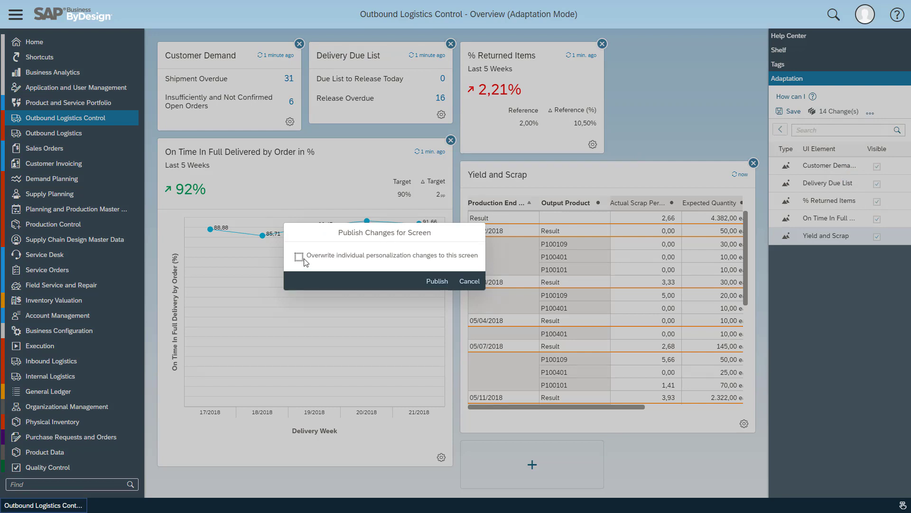
click(303, 259)
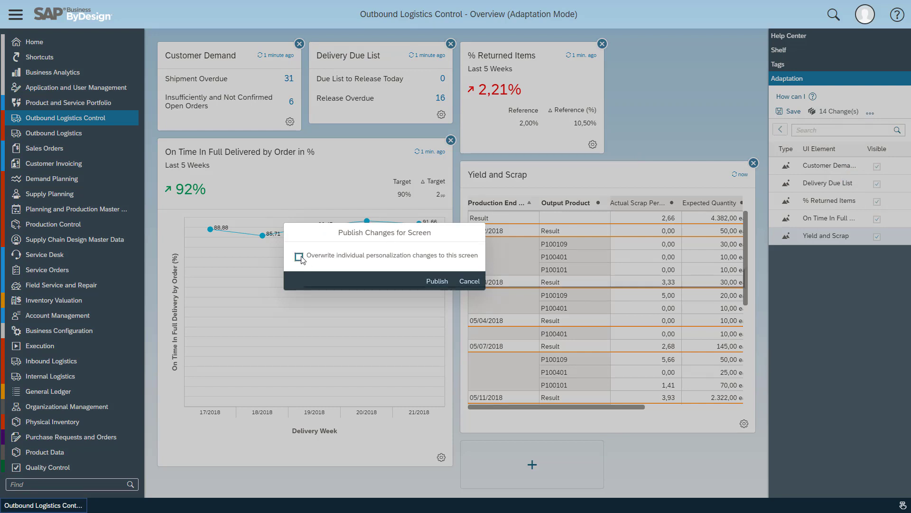
click(445, 283)
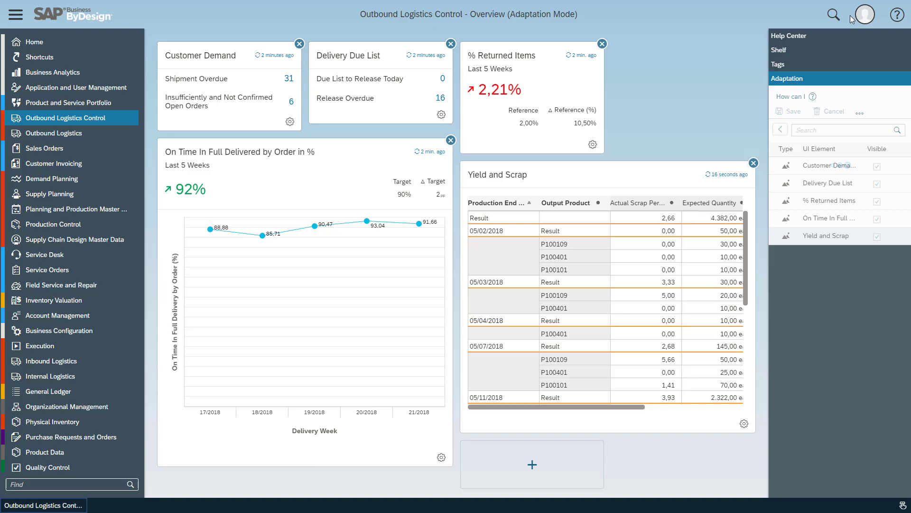
Stop adaptation mode from the user profile's key user settings.
click(864, 14)
mouse_move(811, 51)
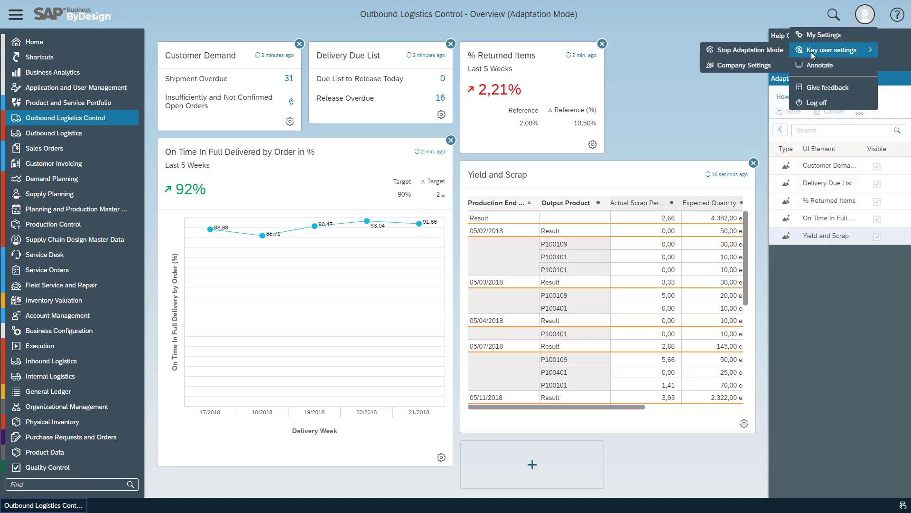
click(759, 50)
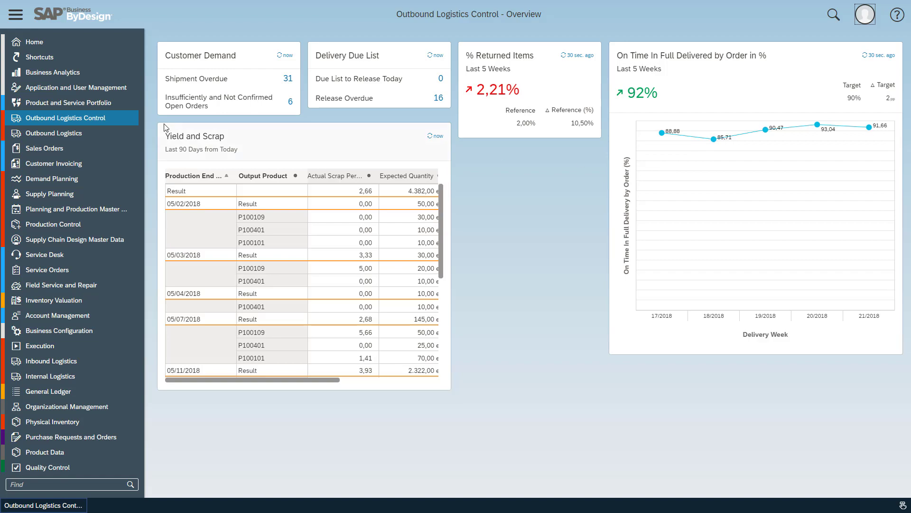
Restart the application and enter the other user's user ID on the login page.
mouse_move(116, 121)
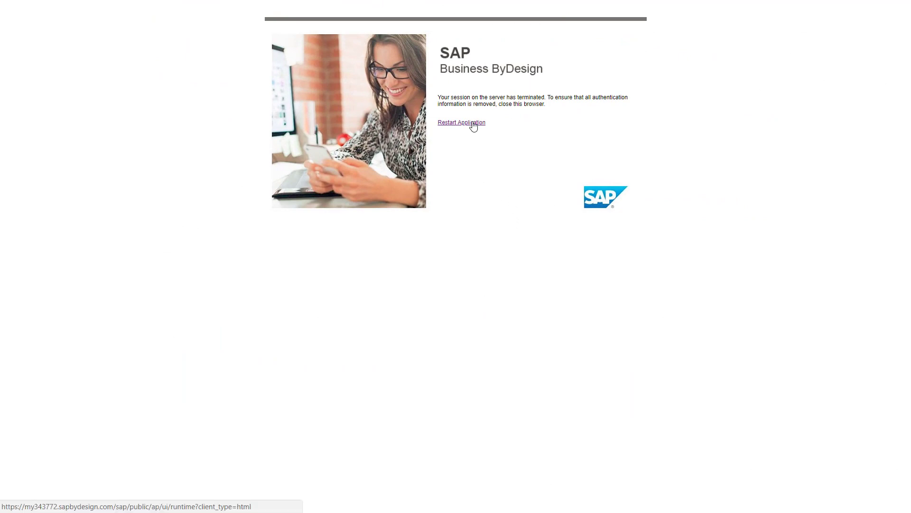
click(472, 125)
click(450, 284)
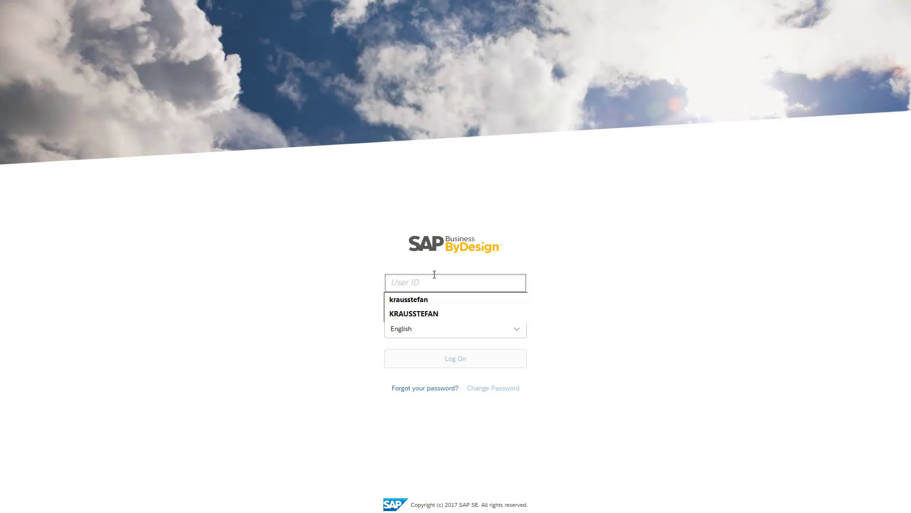
text(Wareho)
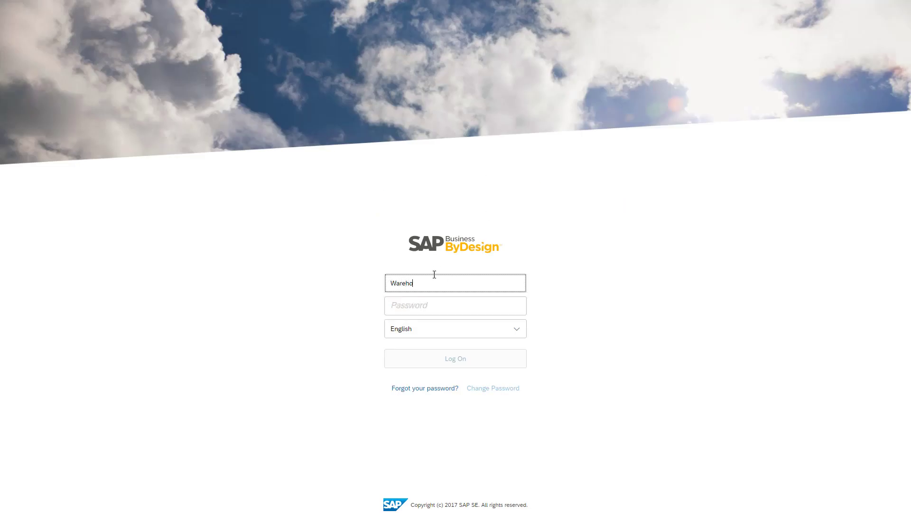
text(use01p)
key(Tab)
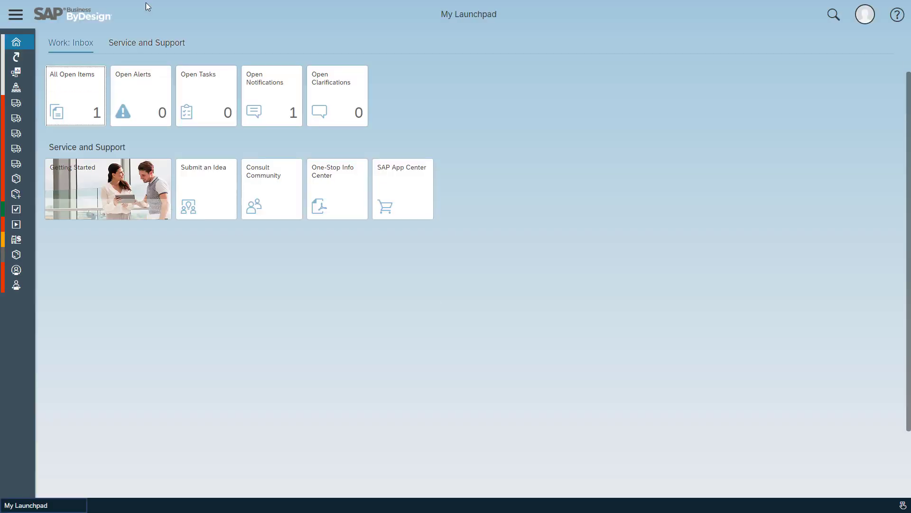
As the new user, open the Outbound Logistics Control overview to check the five-card layout.
click(16, 16)
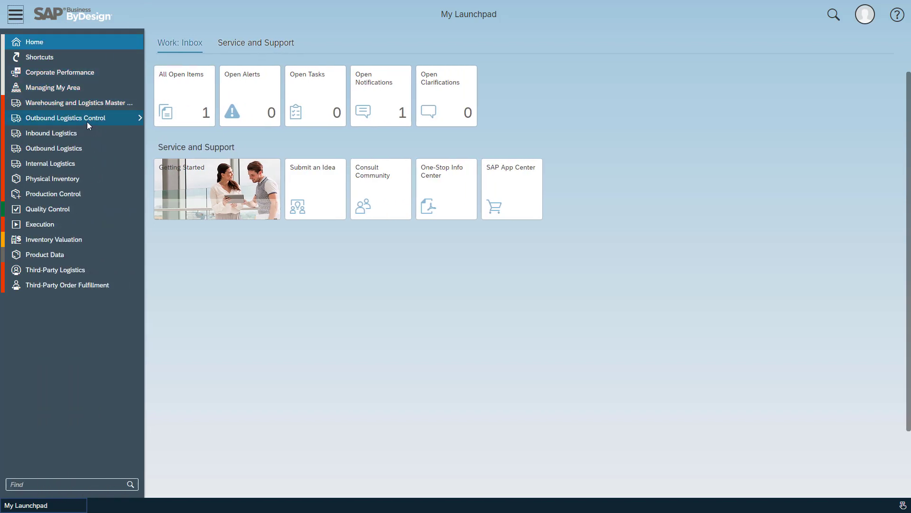
mouse_move(131, 118)
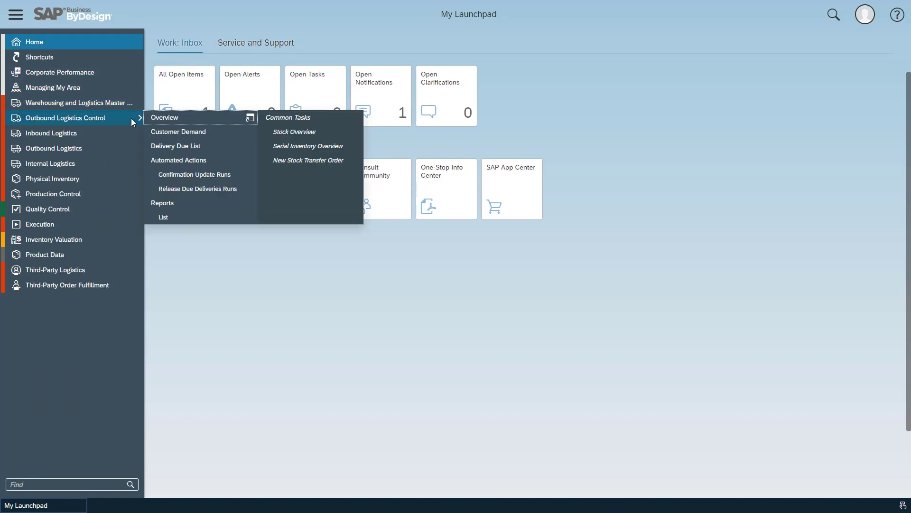
click(165, 120)
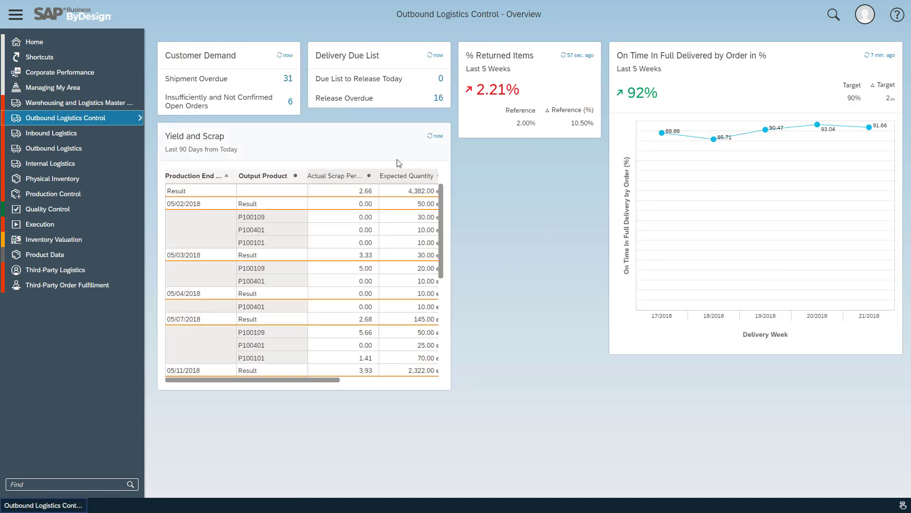